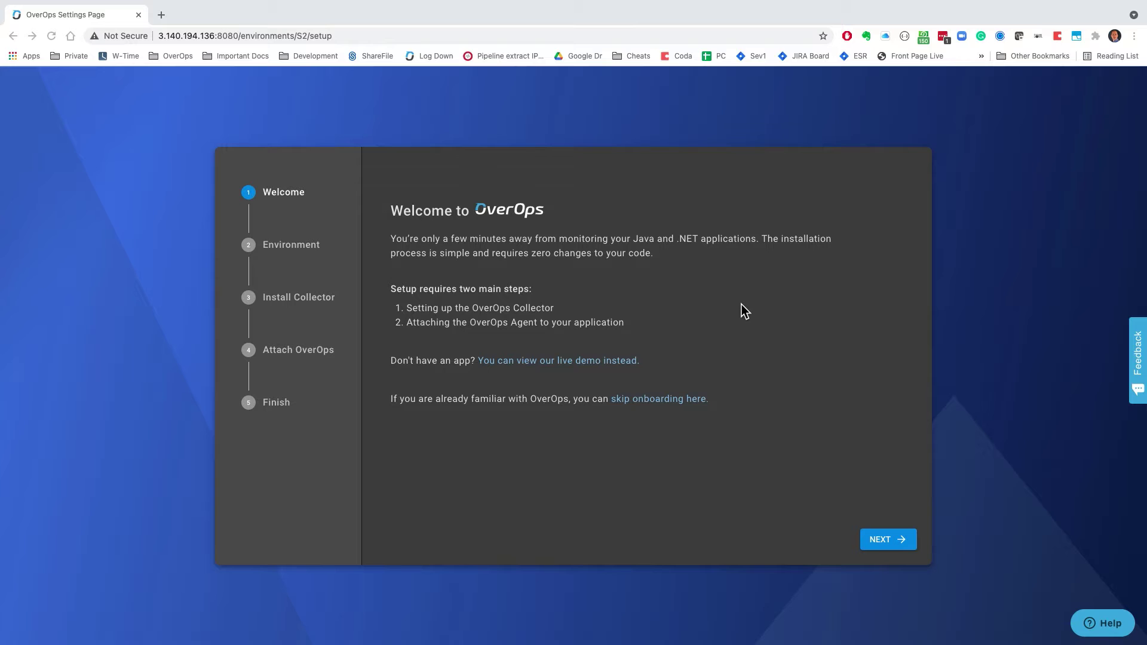
Set the OverOps setup environment to Java on MacOS and proceed to the Collector installation instructions.
{"action": "left_click", "coordinate": [890, 541]}
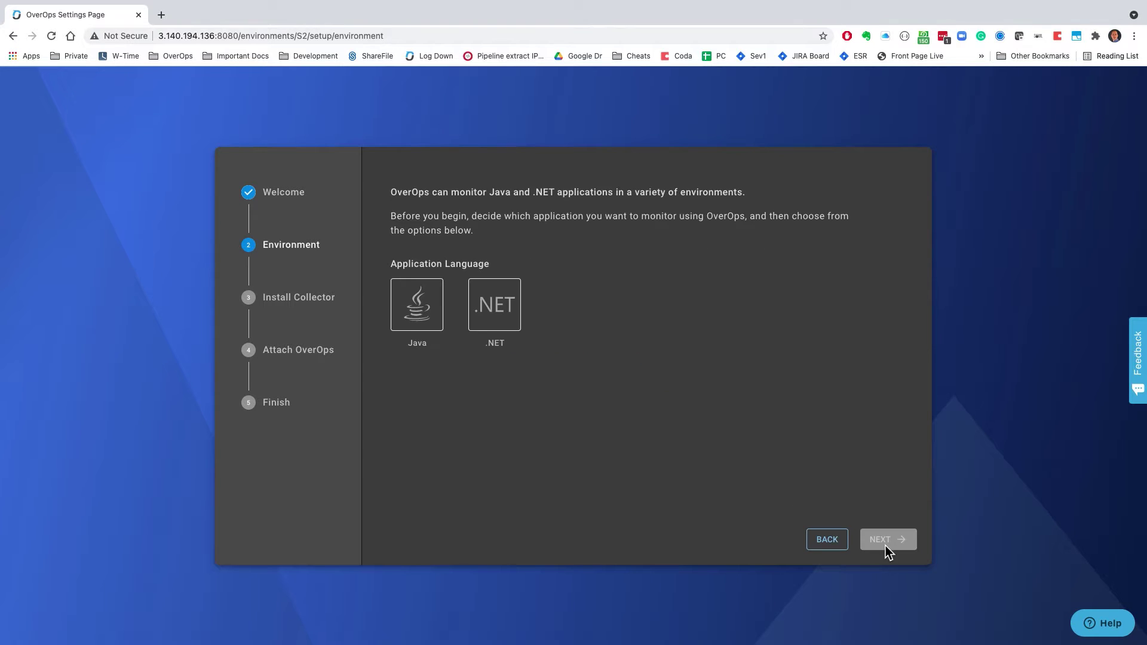
{"action": "left_click", "coordinate": [417, 310]}
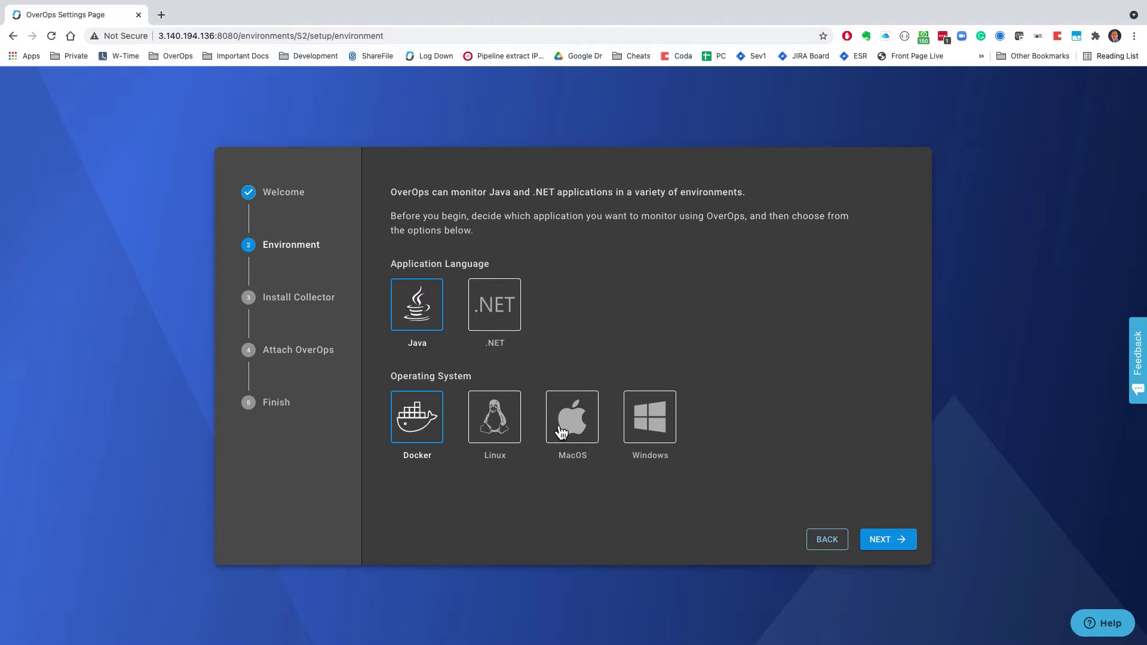
{"action": "left_click", "coordinate": [573, 412]}
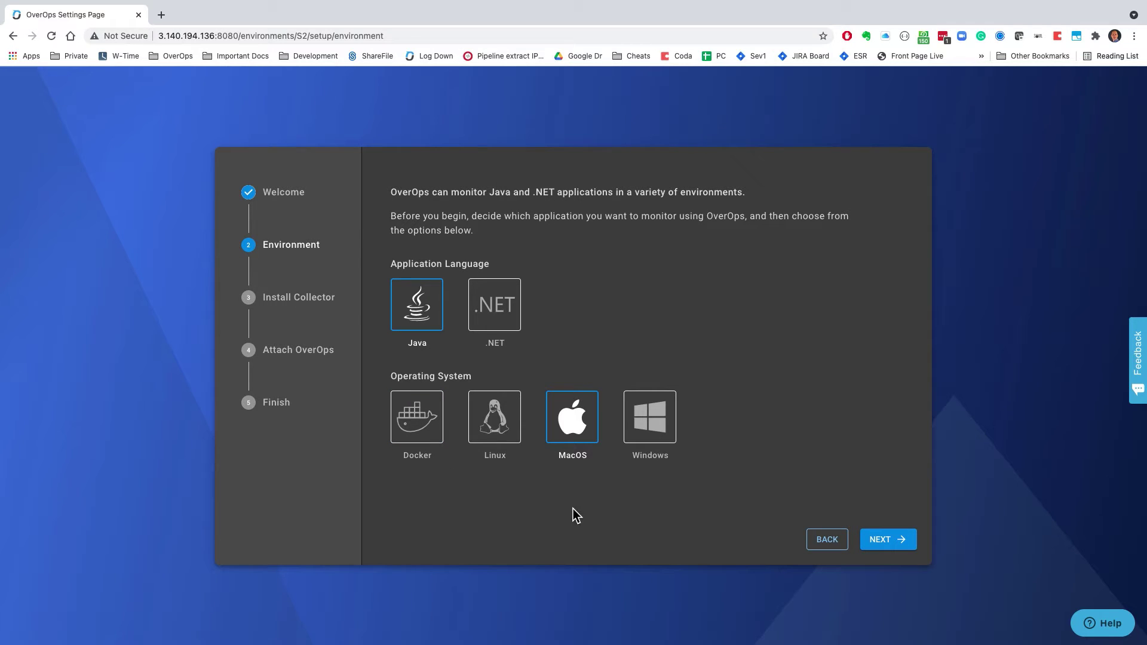
{"action": "left_click", "coordinate": [887, 540]}
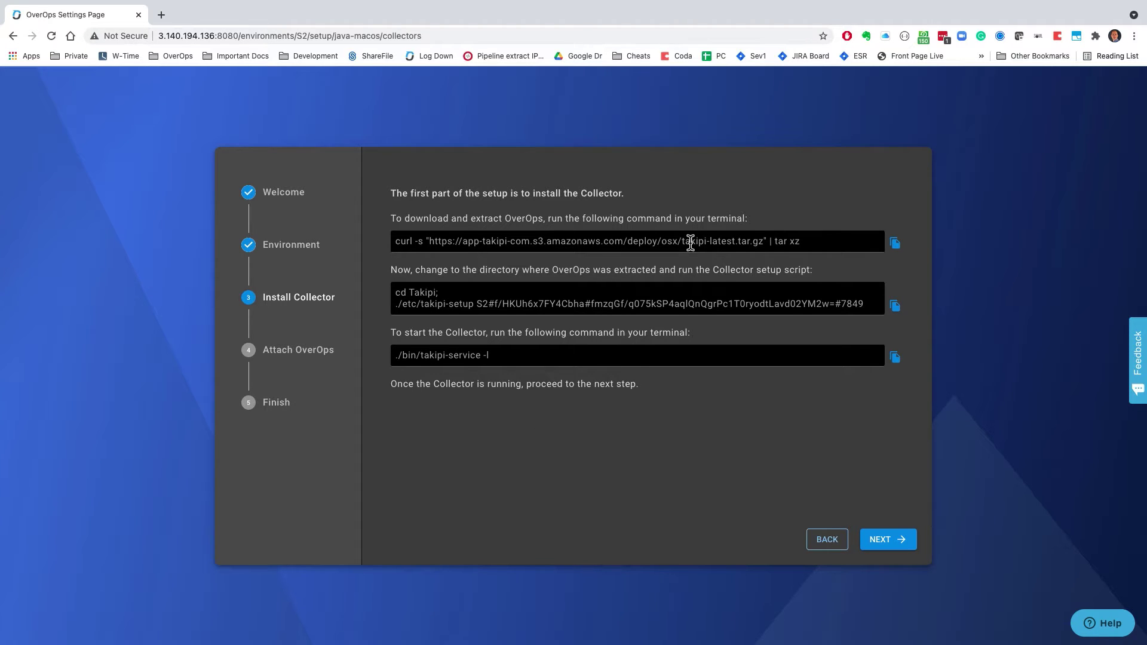
Download and extract OverOps in the iTerm2 terminal with the curl and tar xz command, and list the folder contents with ll.
{"action": "left_click", "coordinate": [896, 247]}
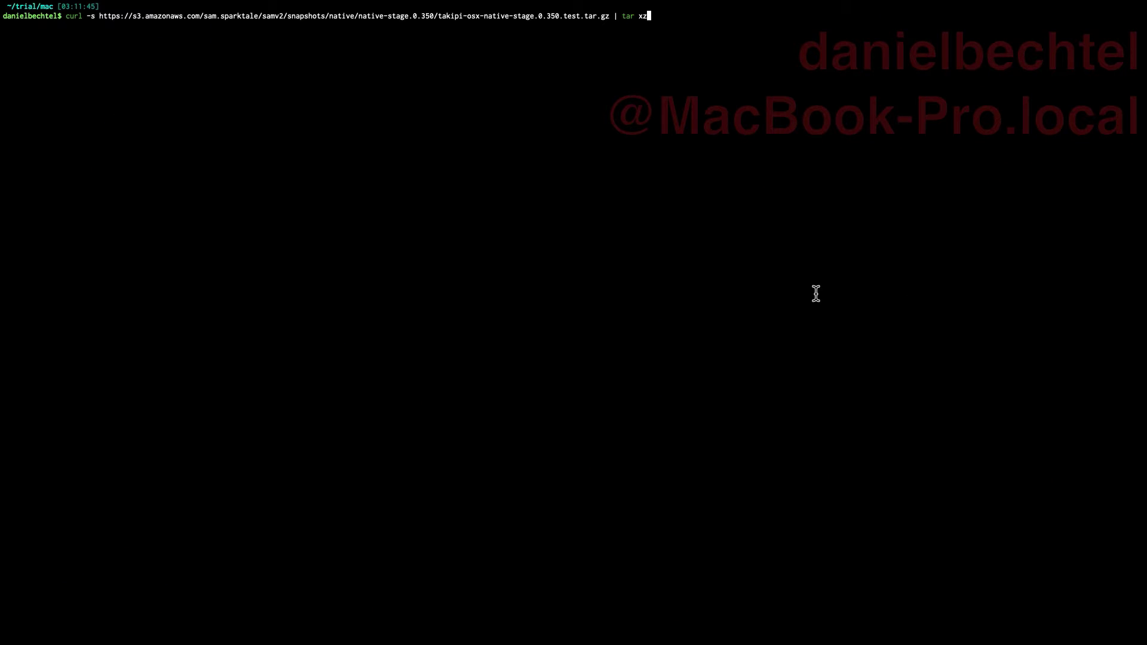
{"action": "key", "text": "Return"}
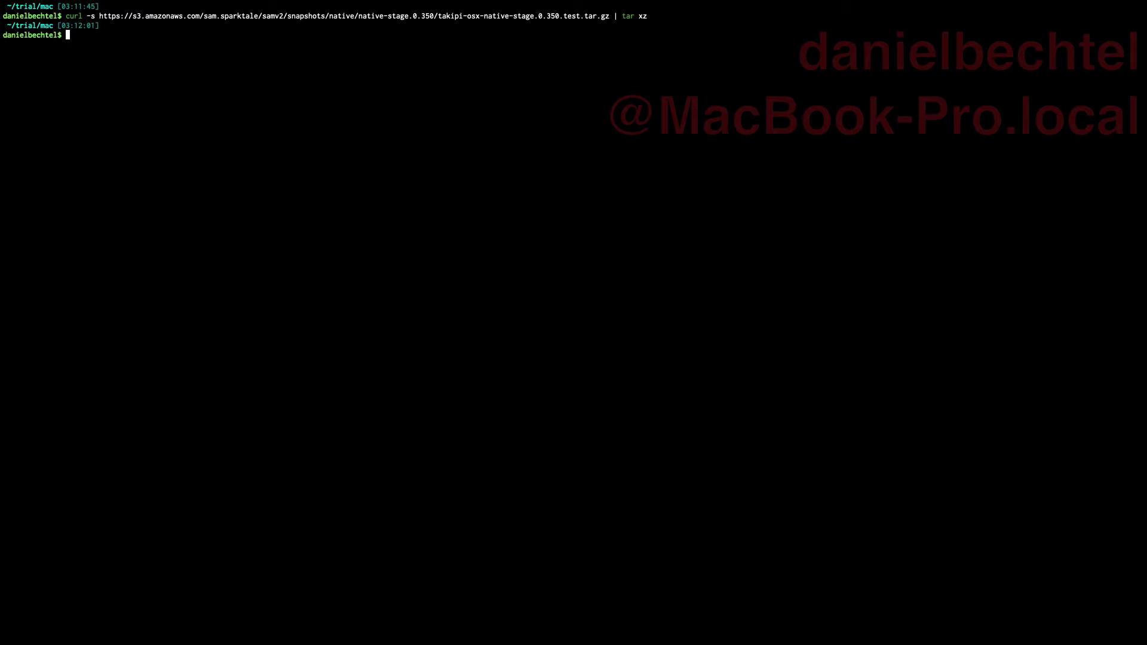
{"action": "type", "text": "ll"}
{"action": "key", "text": "Return"}
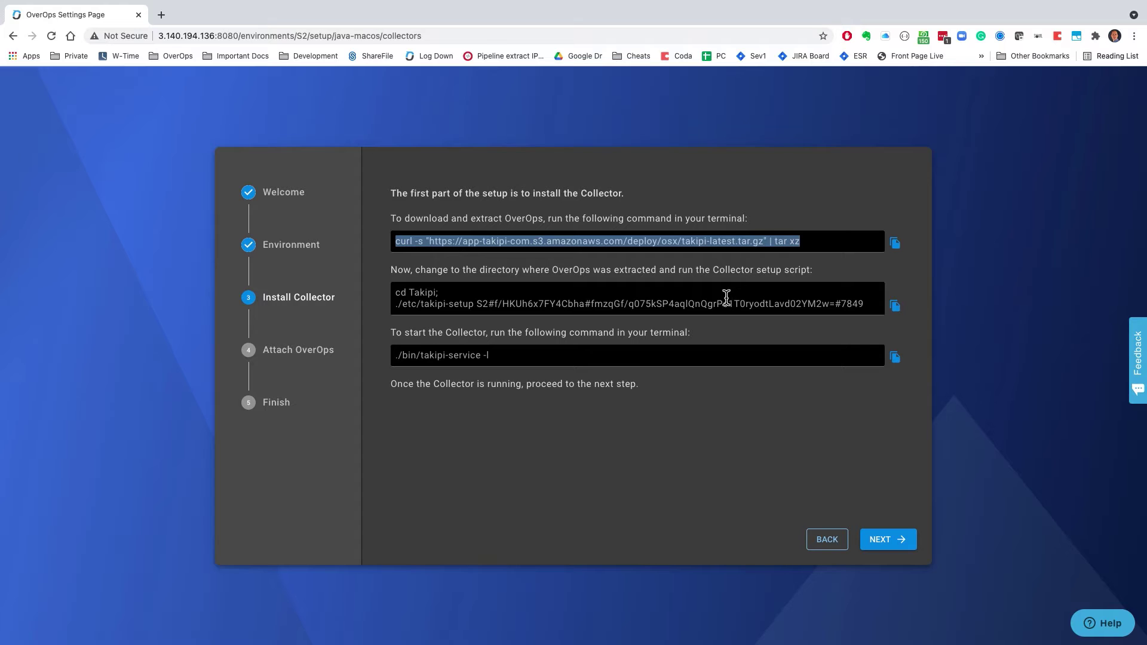
Copy the wizard's Collector setup command and run it in iTerm2, changing to Takipi and executing ./etc/takipi-setup with the installation key.
{"action": "left_click", "coordinate": [895, 307]}
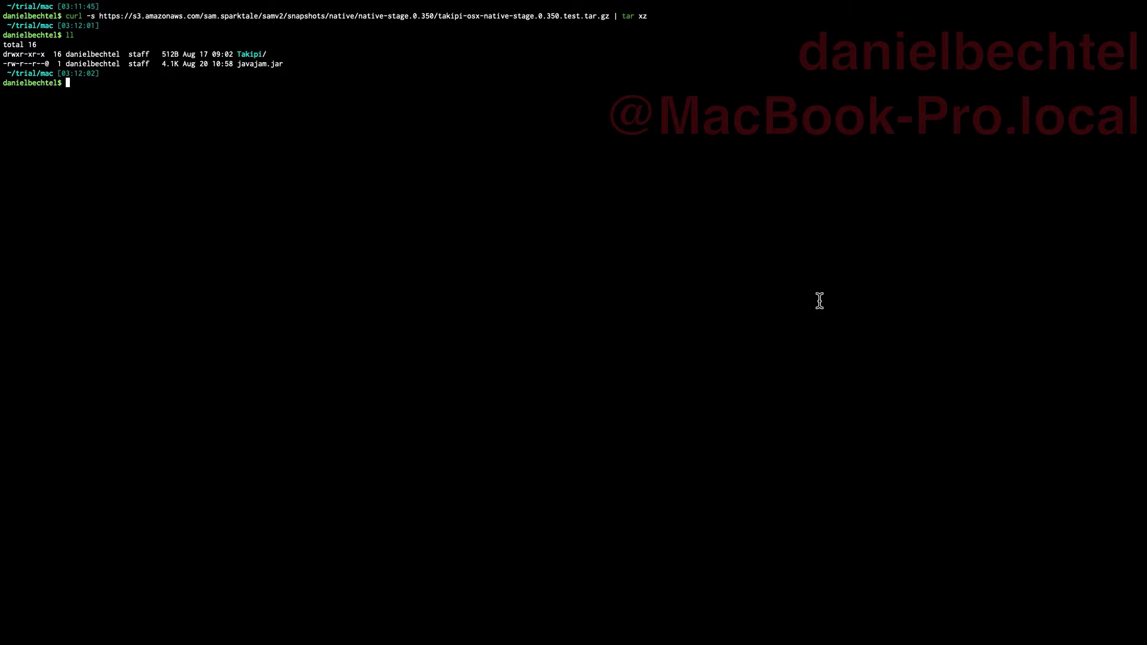
{"action": "key", "text": "super+v"}
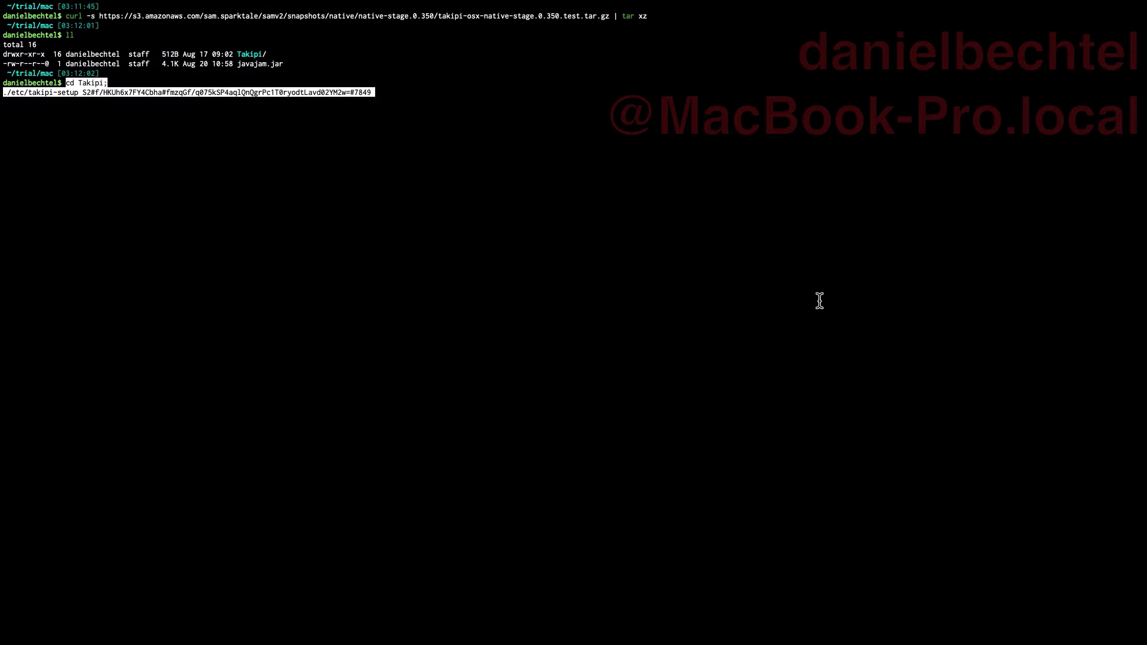
{"action": "key", "text": "Return"}
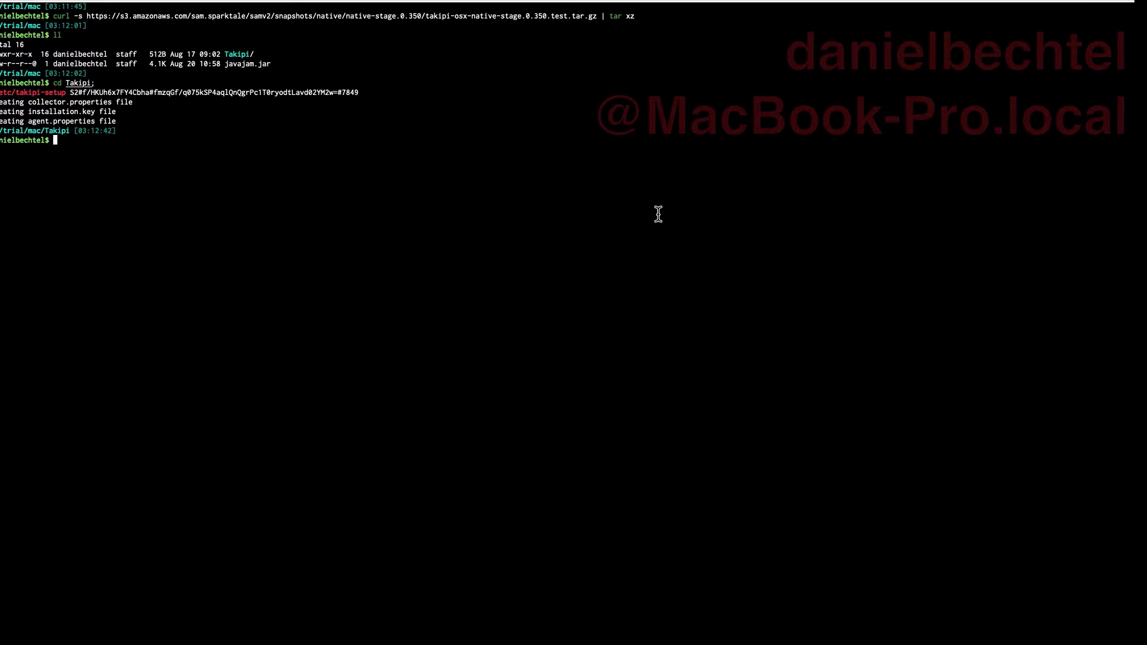
Start the Collector in iTerm2 with the wizard's ./bin/takipi-service -l command, and advance the setup wizard to Attach OverOps.
{"action": "key", "text": "ctrl+Left"}
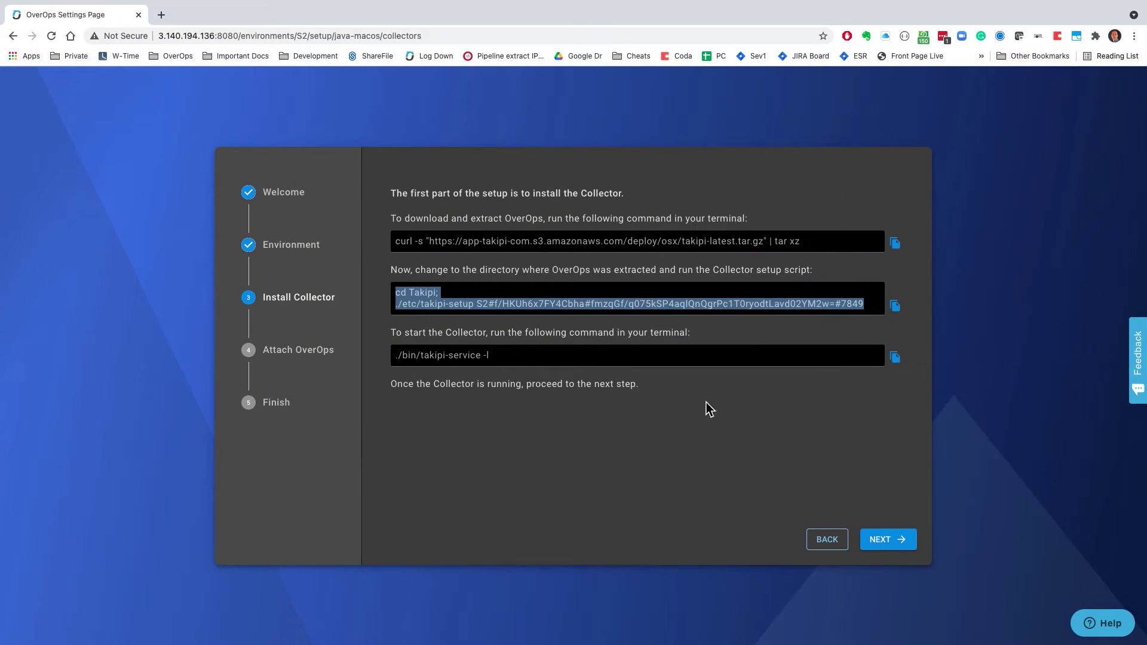
{"action": "left_click", "coordinate": [895, 357]}
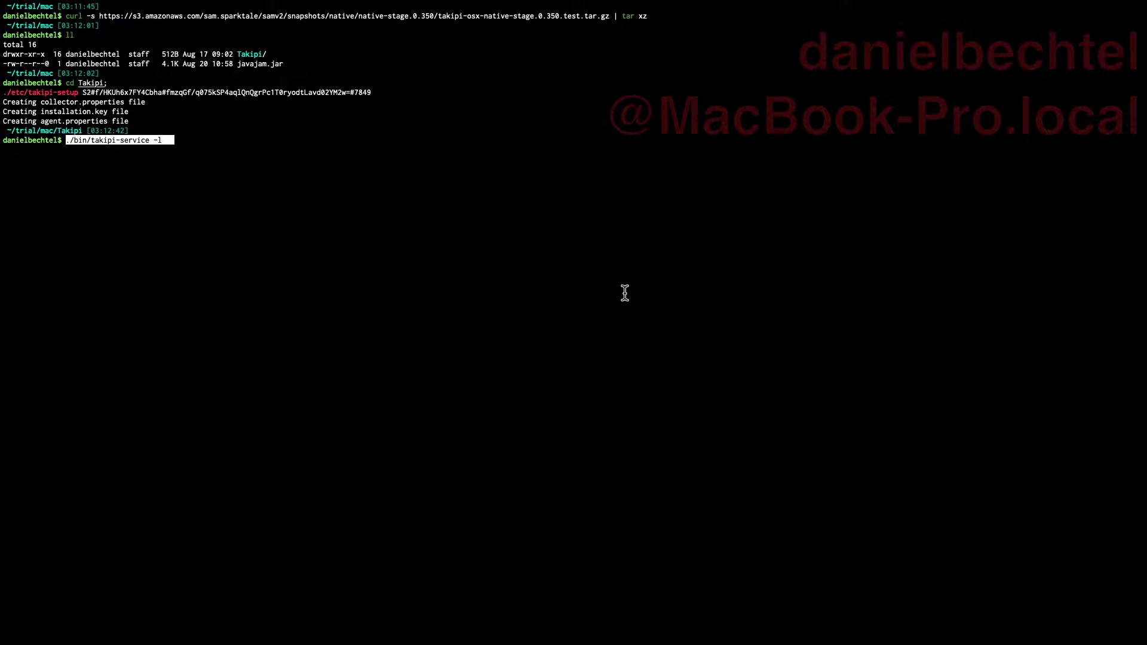
{"action": "key", "text": "Return"}
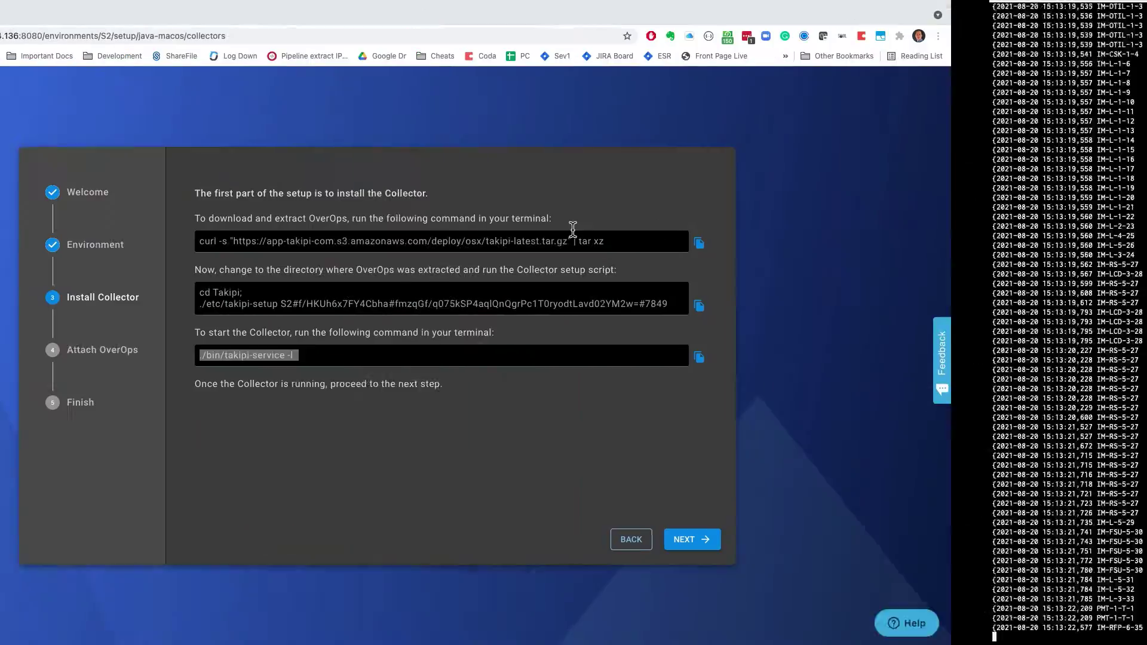
{"action": "left_click", "coordinate": [687, 540]}
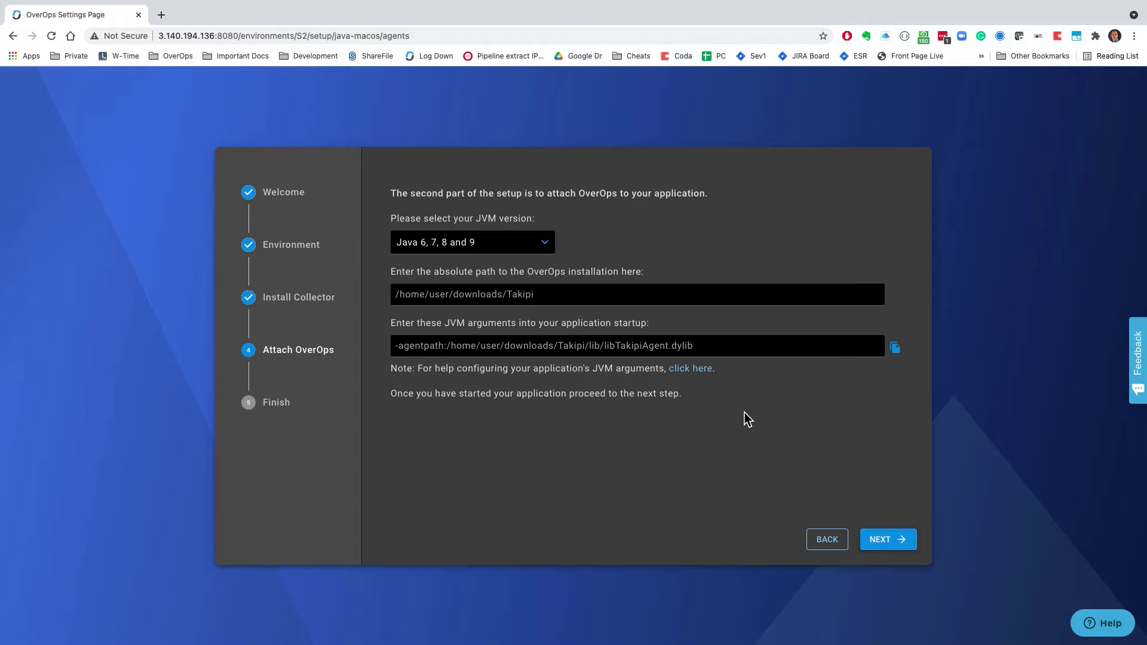
Split the iTerm2 window vertically with the current profile to open a second shell beside the running Collector.
{"action": "key", "text": "ctrl+Right"}
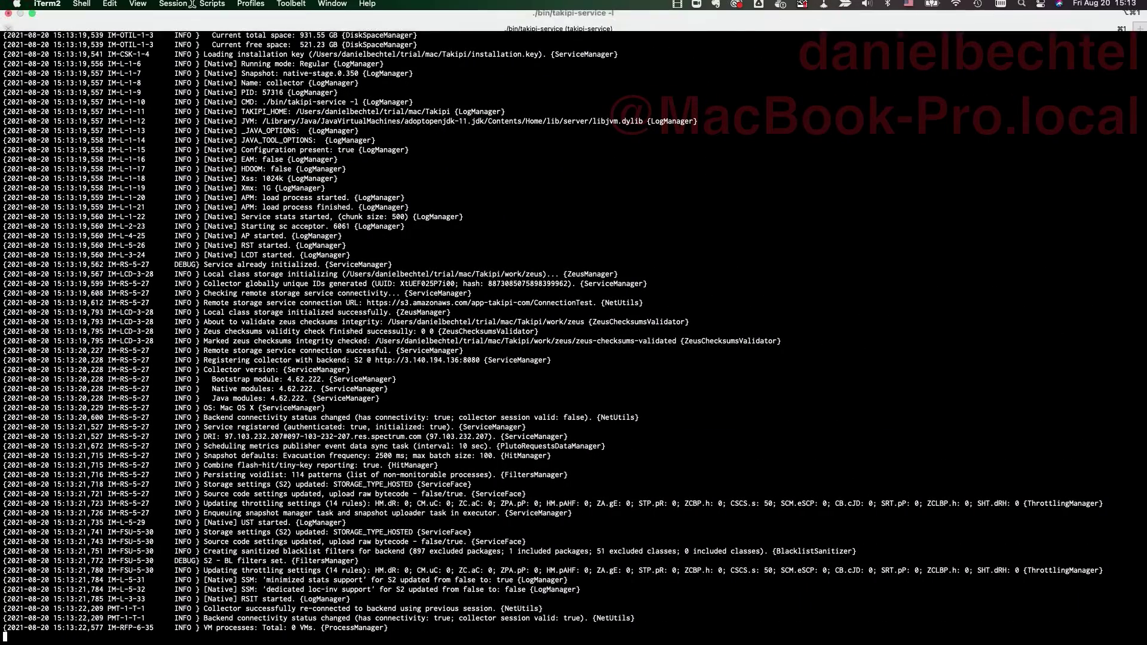
{"action": "left_click", "coordinate": [83, 7]}
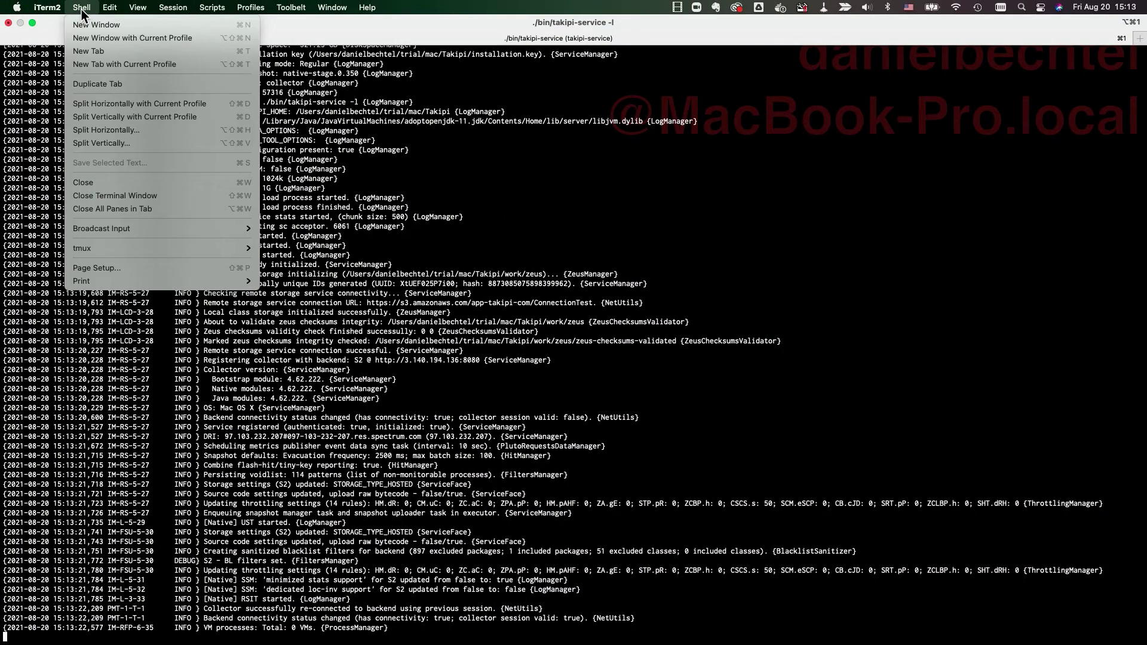
{"action": "left_click", "coordinate": [160, 118]}
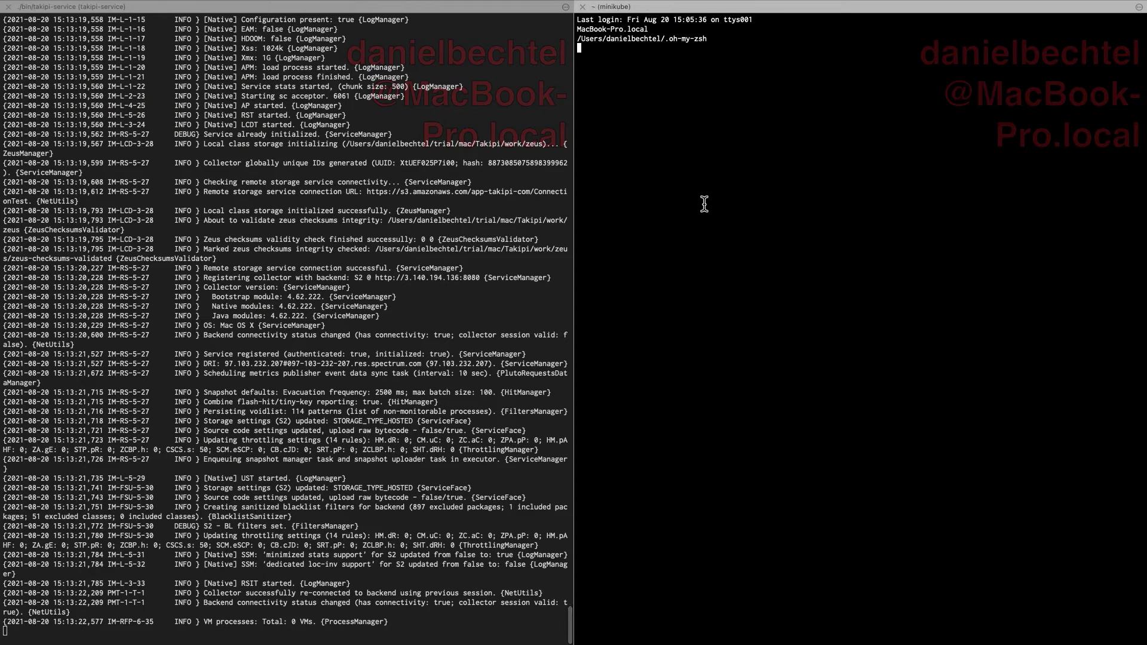
Change to the trial/mac directory in the new shell and list its contents with ll.
{"action": "type", "text": "cd tri"}
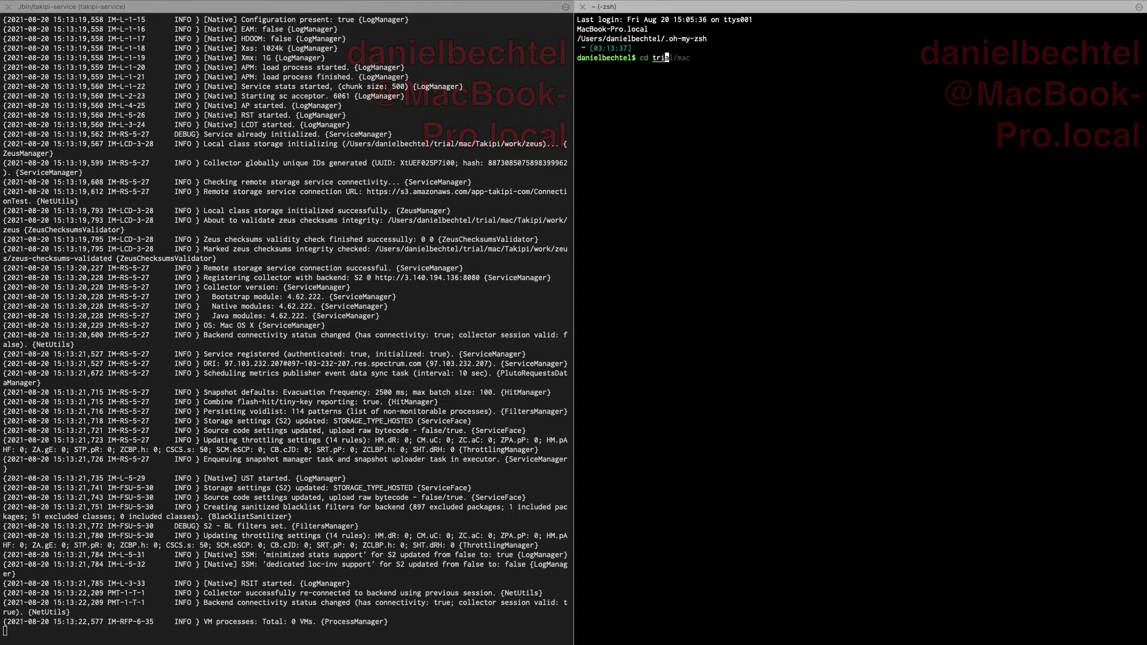
{"action": "key", "text": "Right"}
{"action": "key", "text": "Return"}
{"action": "type", "text": "ll"}
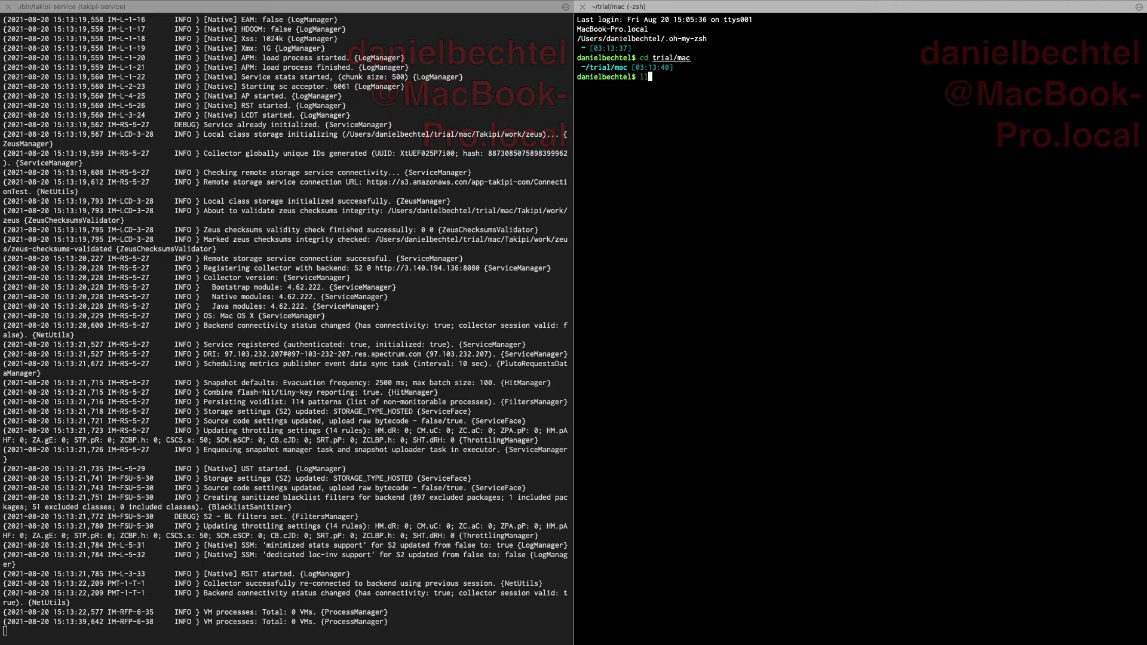
{"action": "key", "text": "Return"}
Test-run the application in the second iTerm2 shell with java -jar javajam.jar, and stop it.
{"action": "key", "text": "ctrl+Left"}
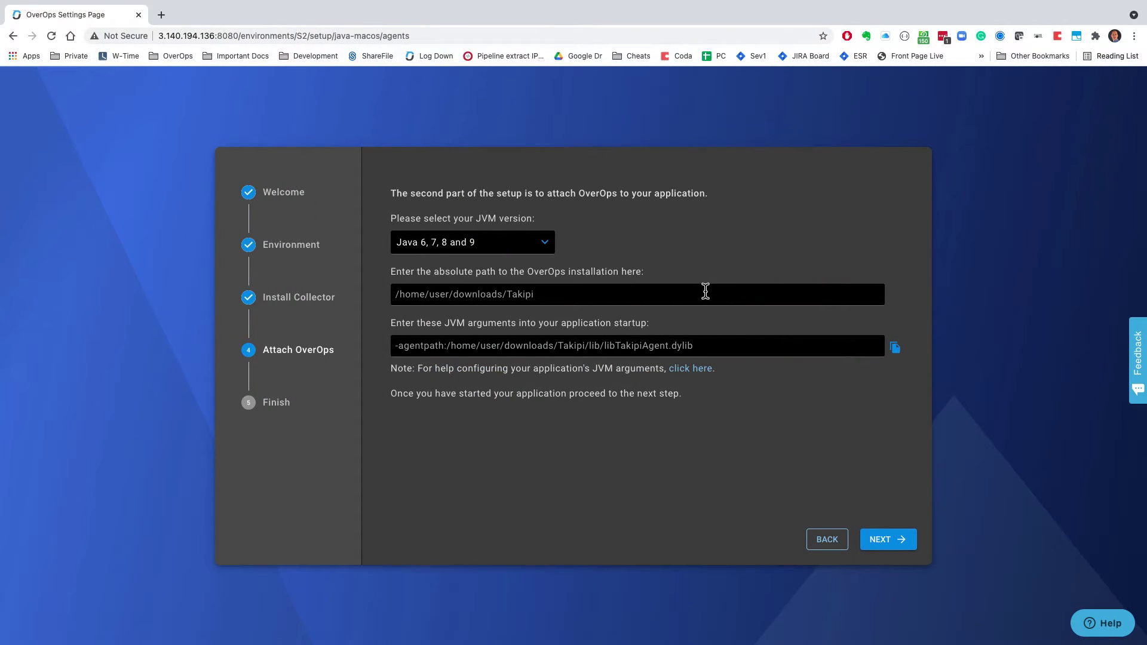
{"action": "key", "text": "ctrl+Right"}
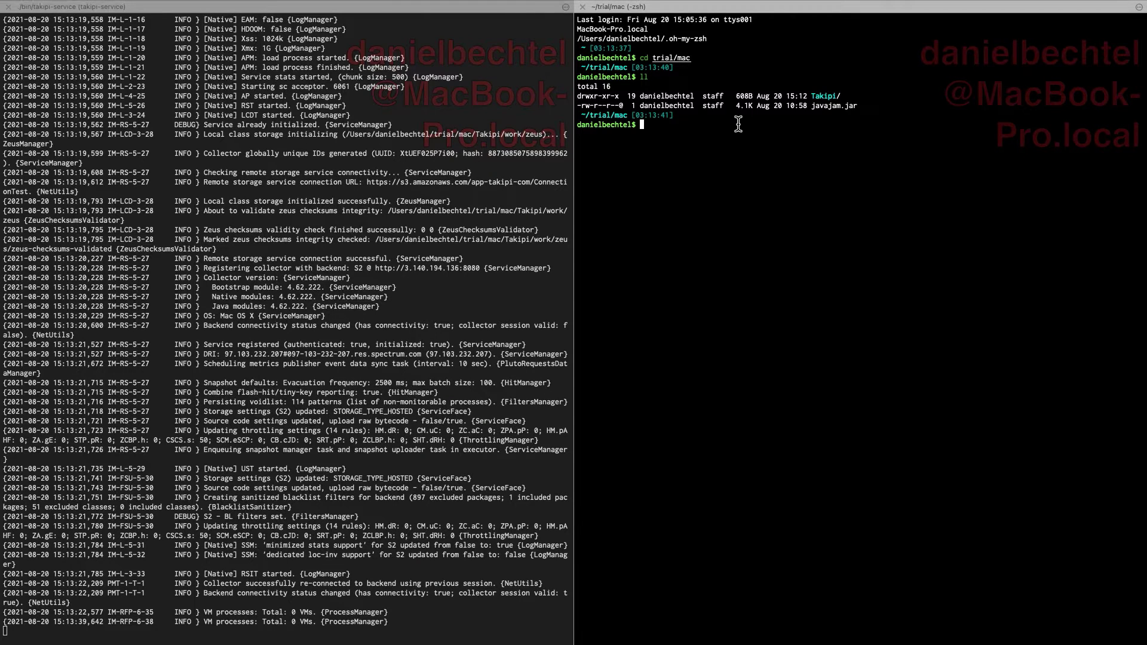
{"action": "type", "text": "java -jar"}
{"action": "key", "text": "Right"}
{"action": "key", "text": "Return"}
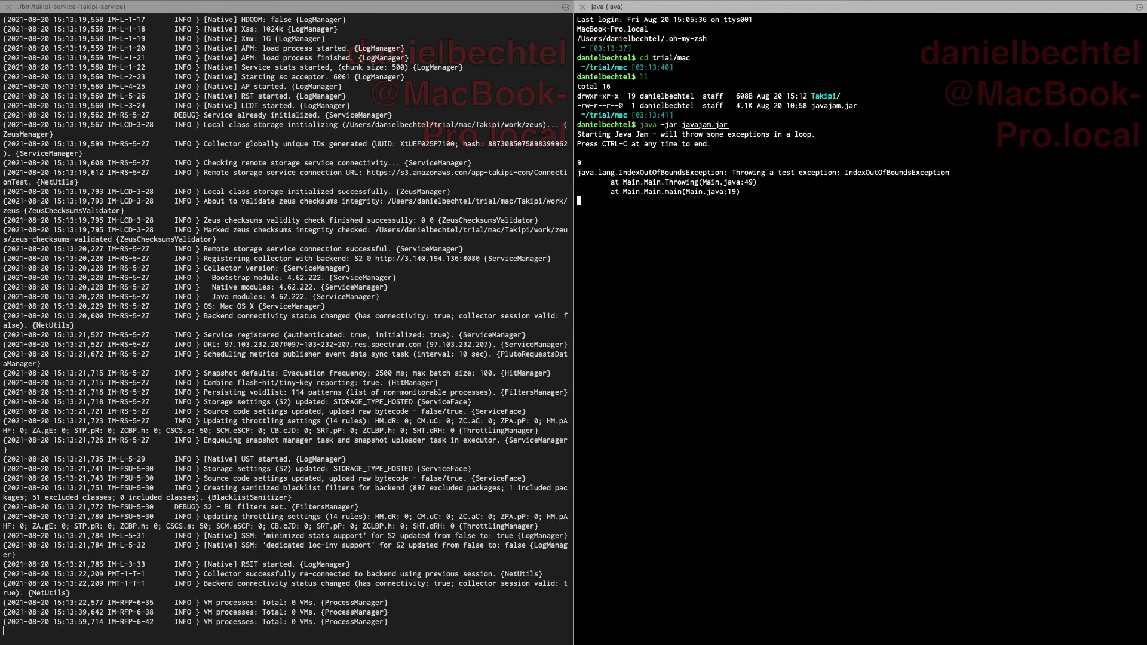
{"action": "key", "text": "ctrl+c"}
Check the installed Java version with java -version, and set the JVM version in the OverOps wizard to Java 10 and 11.
{"action": "type", "text": "java -version"}
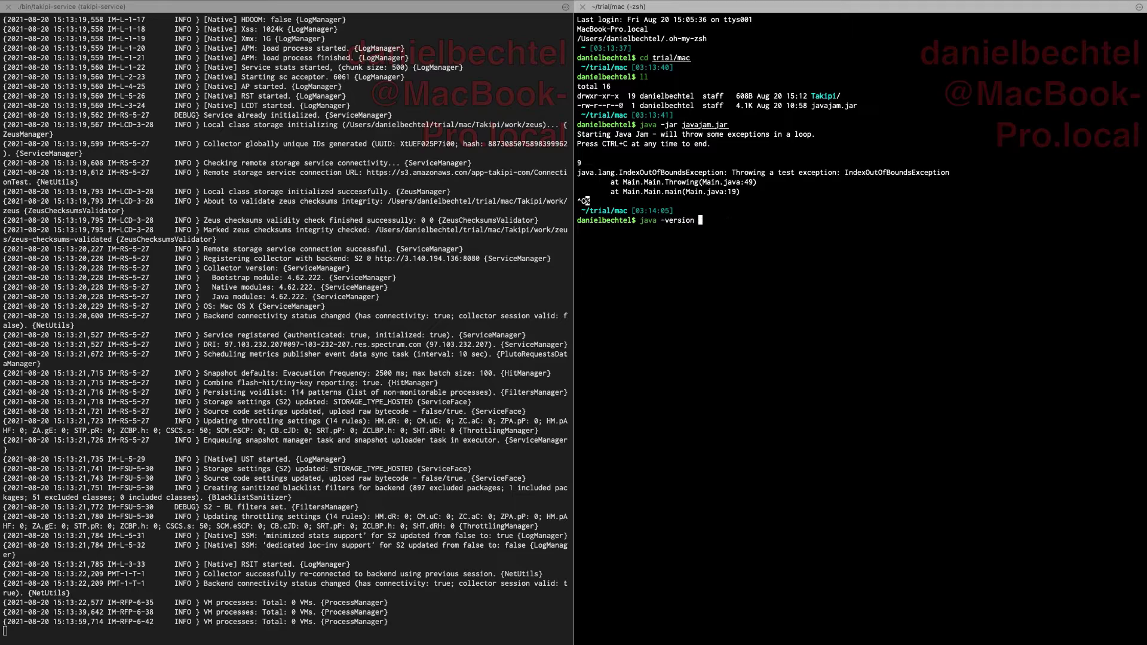
{"action": "key", "text": "Return"}
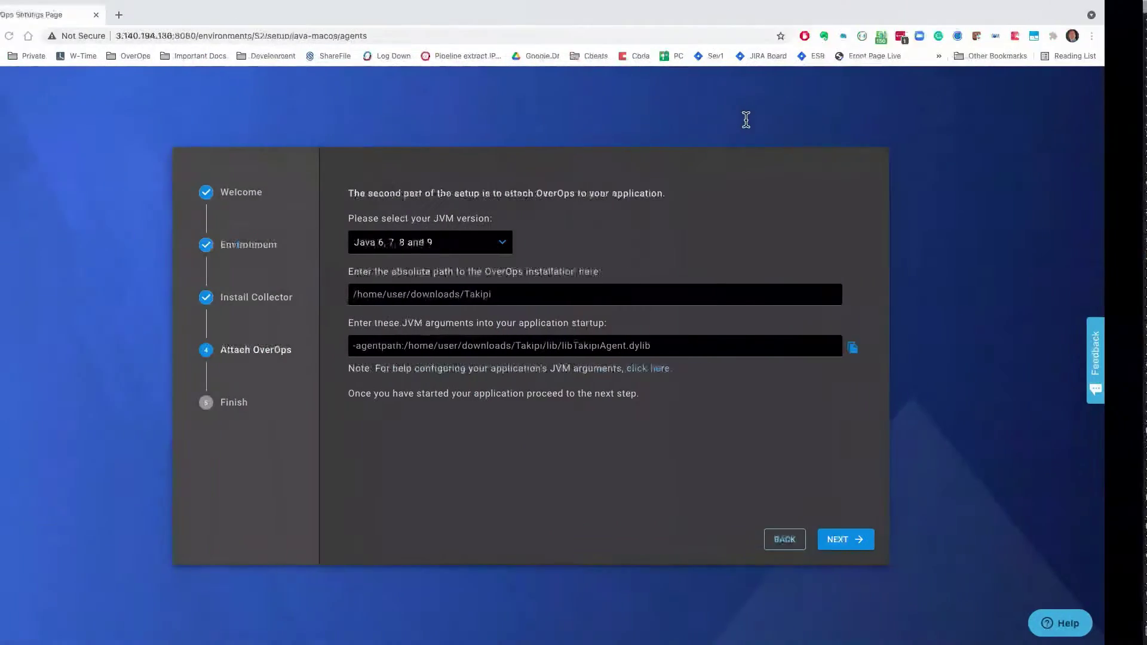
{"action": "left_click", "coordinate": [546, 244]}
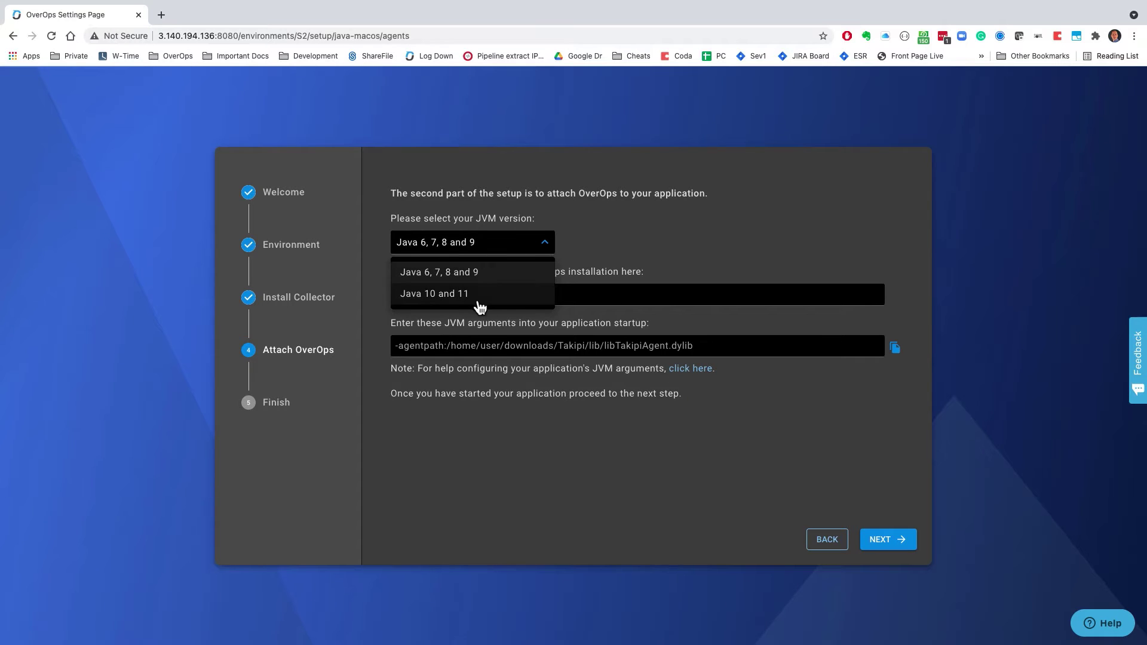
{"action": "left_click", "coordinate": [458, 295]}
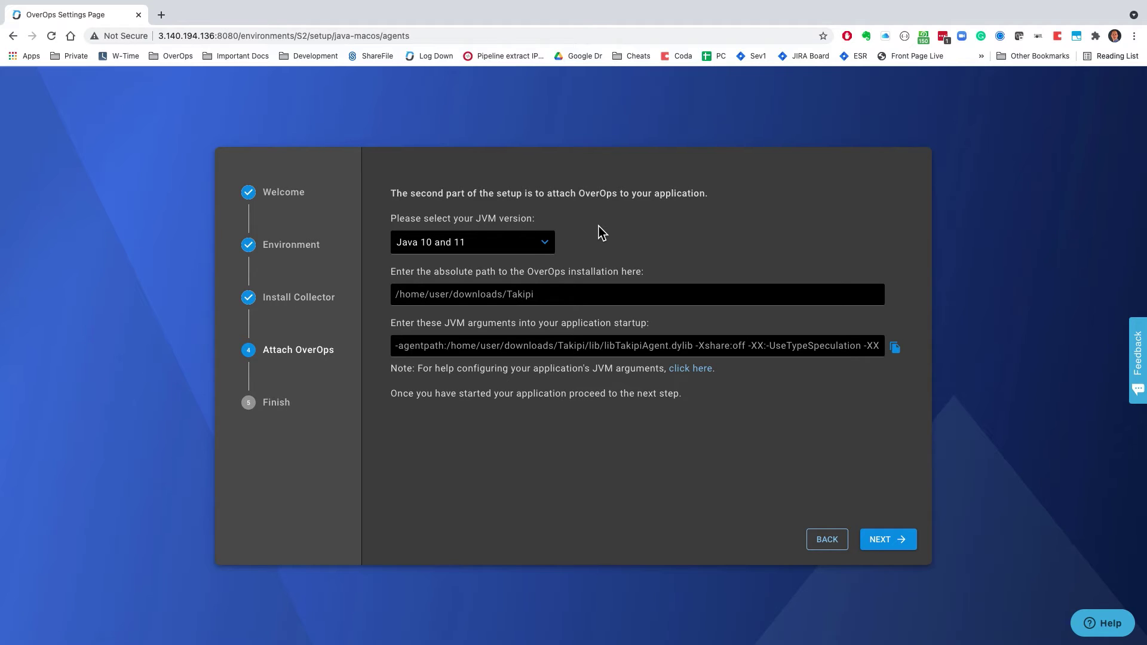
Change into the Takipi directory in the second iTerm2 shell and list its contents with ll.
{"action": "left_click", "coordinate": [550, 295]}
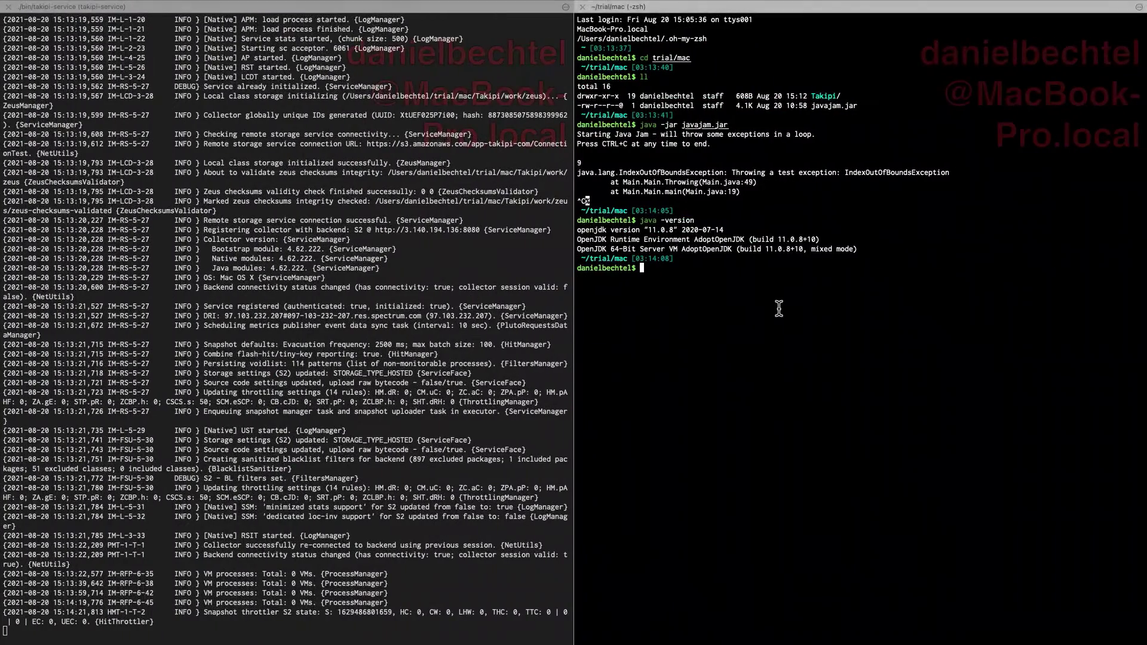
{"action": "type", "text": "cd Takipi"}
{"action": "key", "text": "Return"}
{"action": "type", "text": "ll"}
{"action": "key", "text": "Return"}
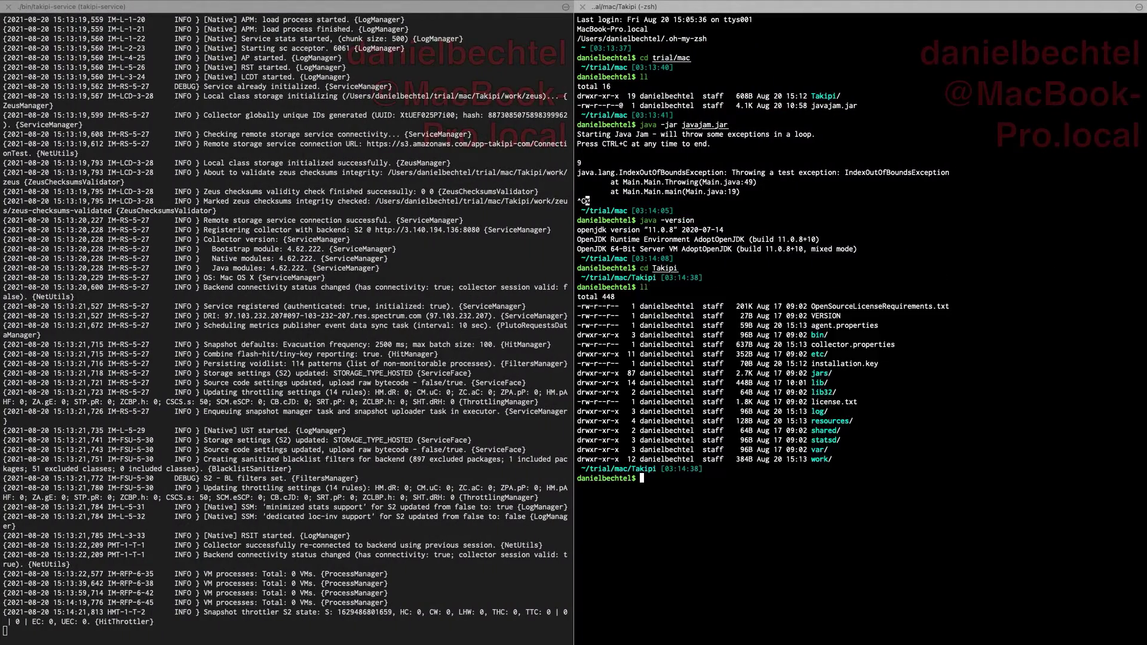
Go up one directory, re-enter Takipi and print its absolute path with pwd.
{"action": "type", "text": ".."}
{"action": "key", "text": "Return"}
{"action": "type", "text": "cd Takipi/"}
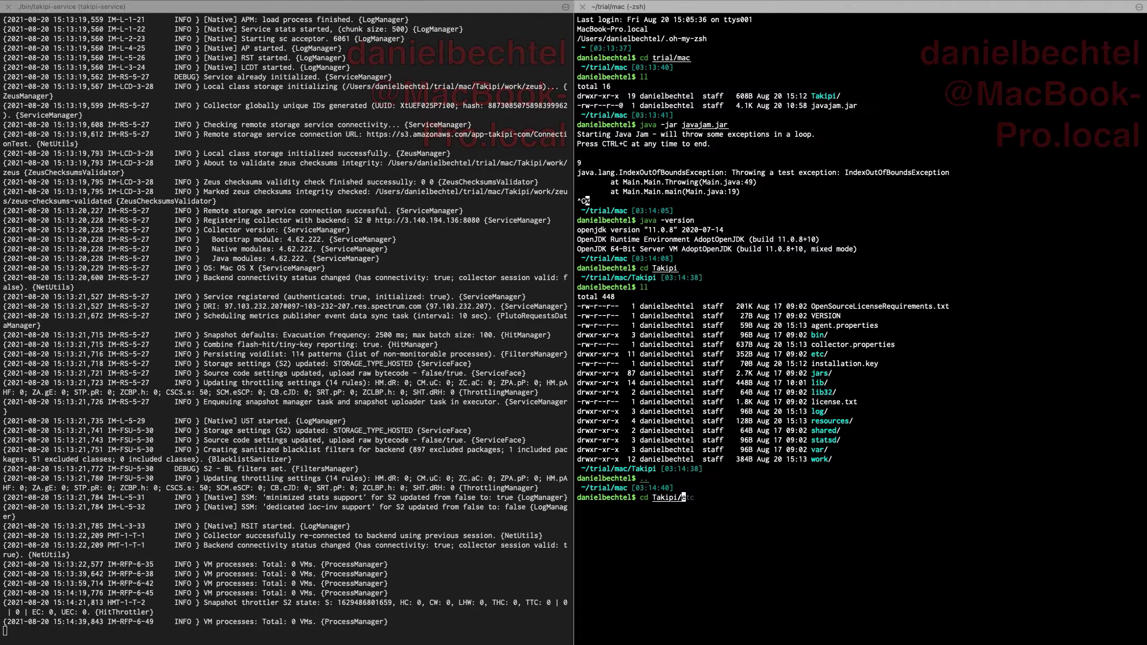
{"action": "key", "text": "Return"}
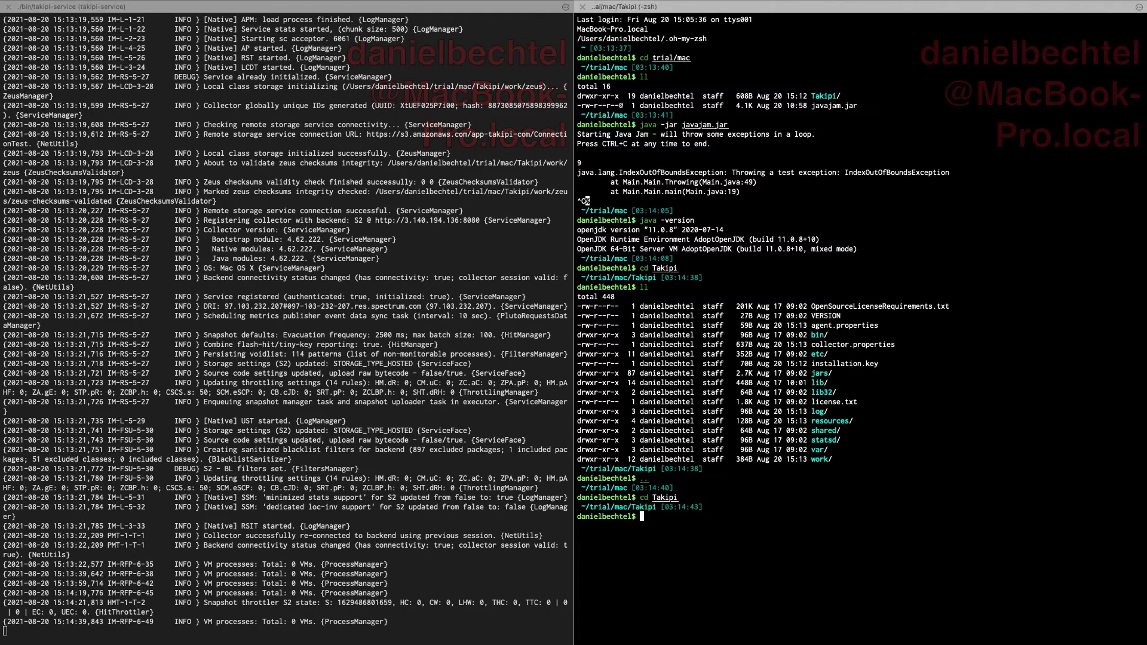
{"action": "type", "text": "pwed"}
{"action": "key", "text": "Return"}
{"action": "type", "text": "pwd"}
{"action": "key", "text": "Return"}
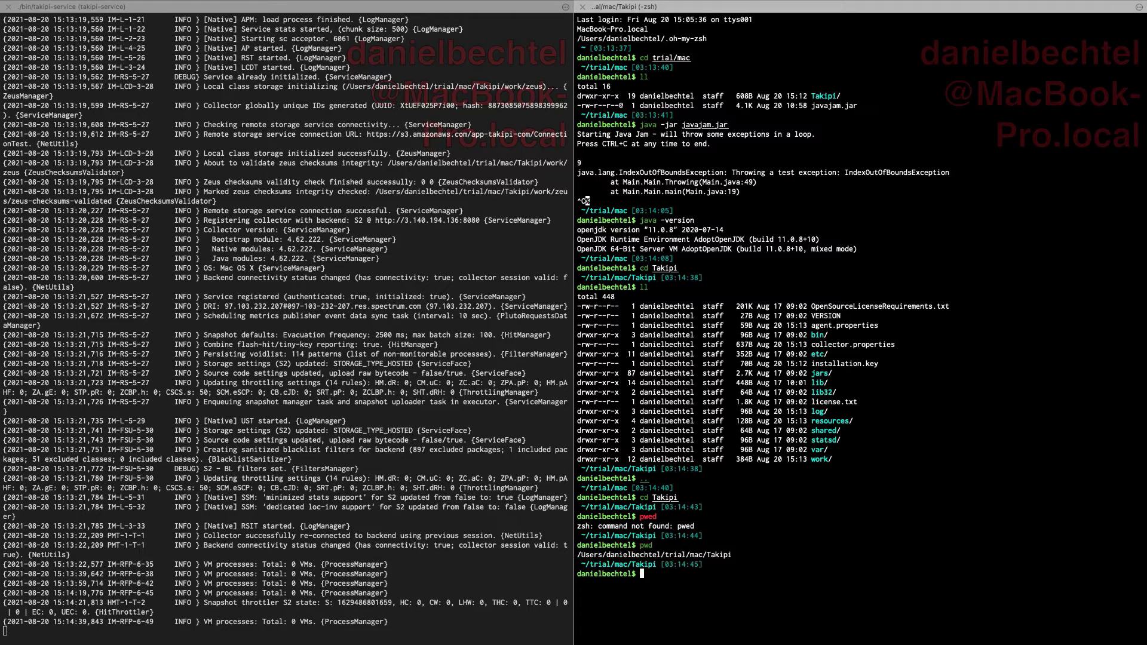
Copy the printed Takipi path and use it to replace the absolute OverOps installation path in the setup wizard.
{"action": "left_click_drag", "start_coordinate": [735, 555], "coordinate": [575, 554]}
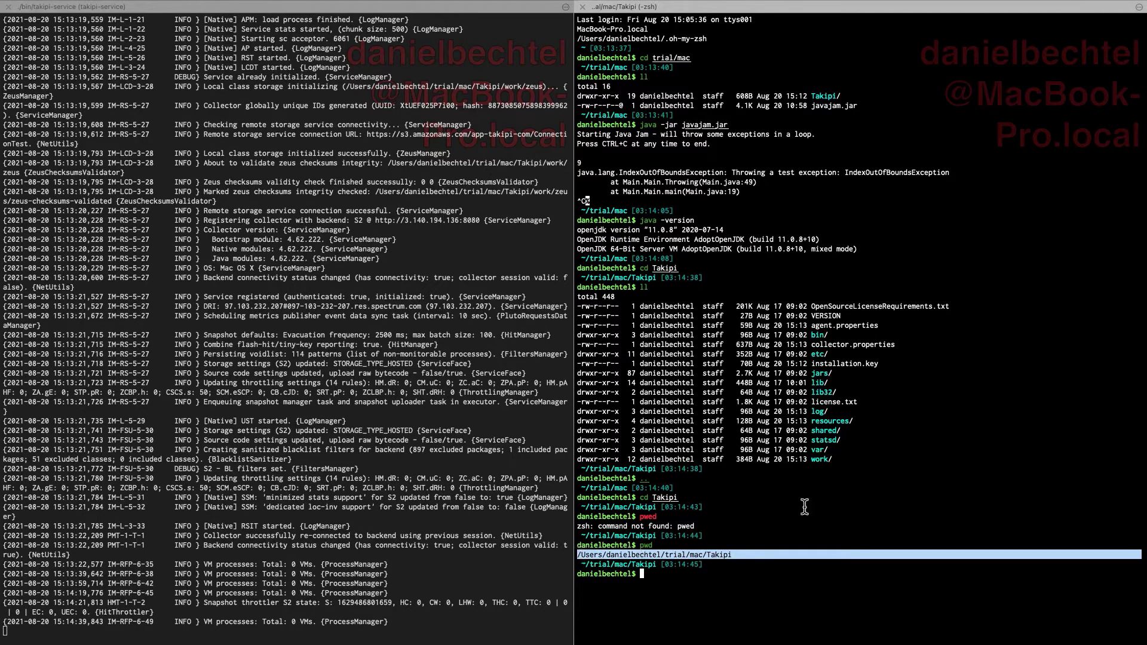
{"action": "key", "text": "super+Tab"}
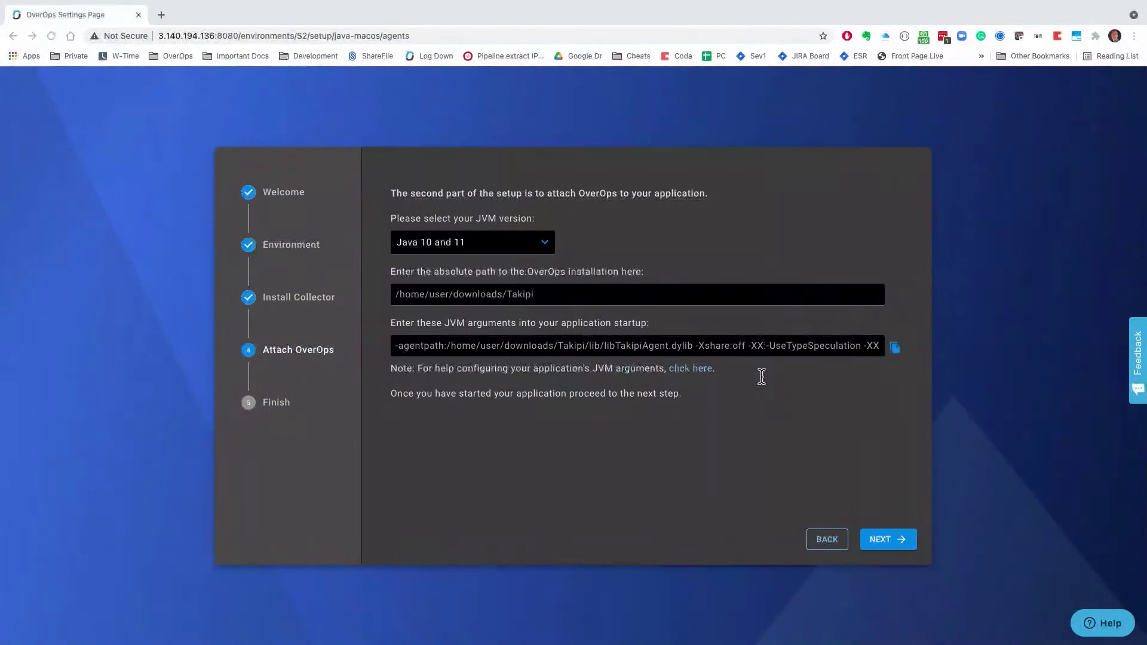
{"action": "left_click_drag", "start_coordinate": [572, 294], "coordinate": [392, 292]}
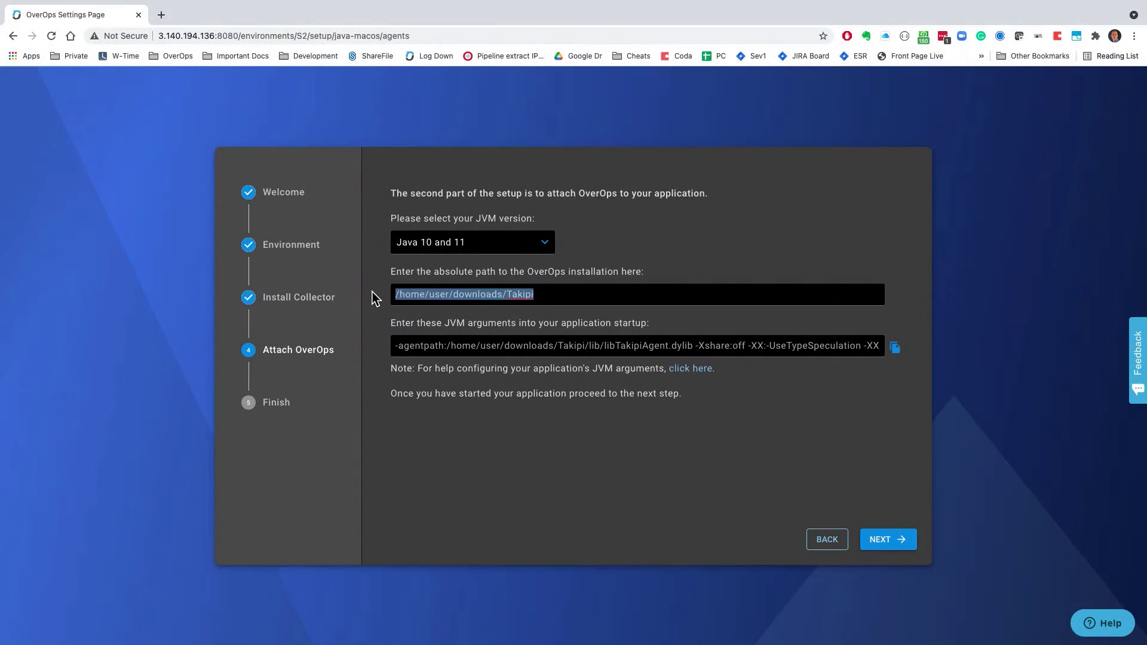
{"action": "key", "text": "super+v"}
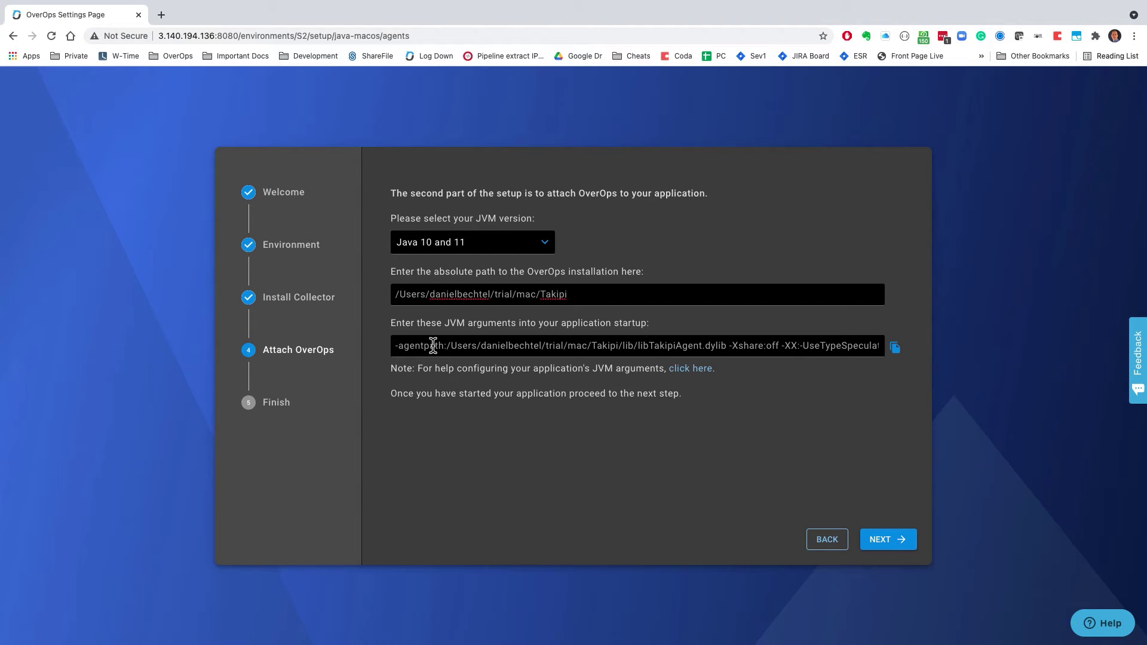
Copy the generated JVM arguments from the setup wizard, then switch to iTerm2 and clear the second shell.
{"action": "left_click", "coordinate": [895, 347]}
{"action": "key", "text": "ctrl+Right"}
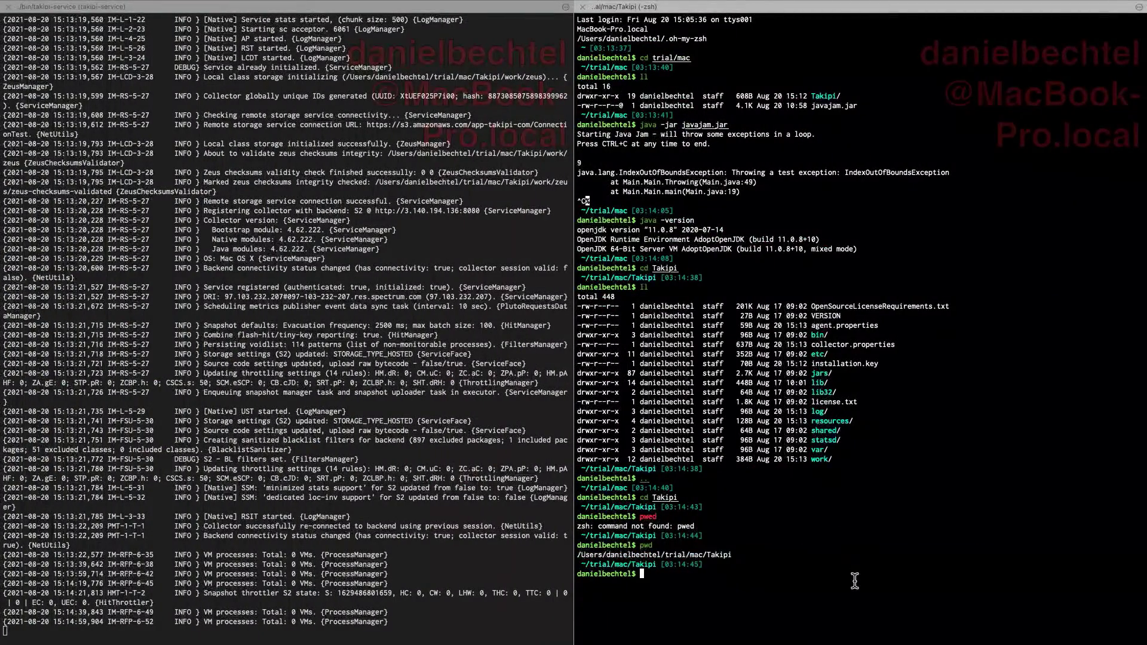
{"action": "type", "text": "clear"}
{"action": "key", "text": "Return"}
Write the command java -jar javajam.jar without running it, and place the text cursor between java and -jar.
{"action": "type", "text": "java"}
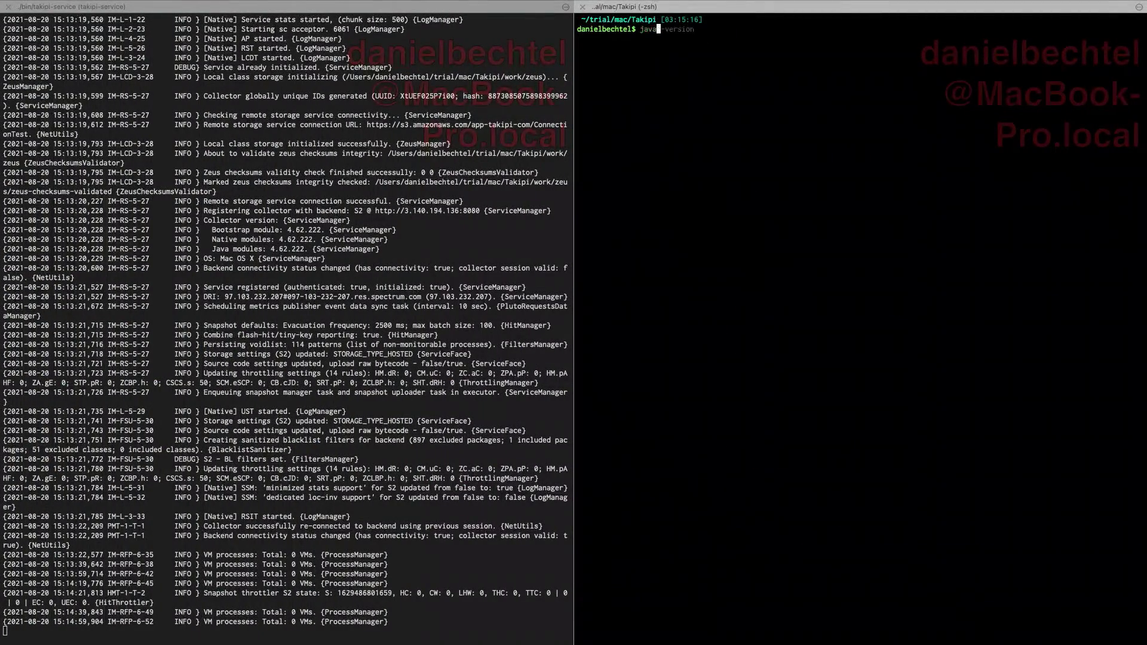
{"action": "type", "text": " -jar"}
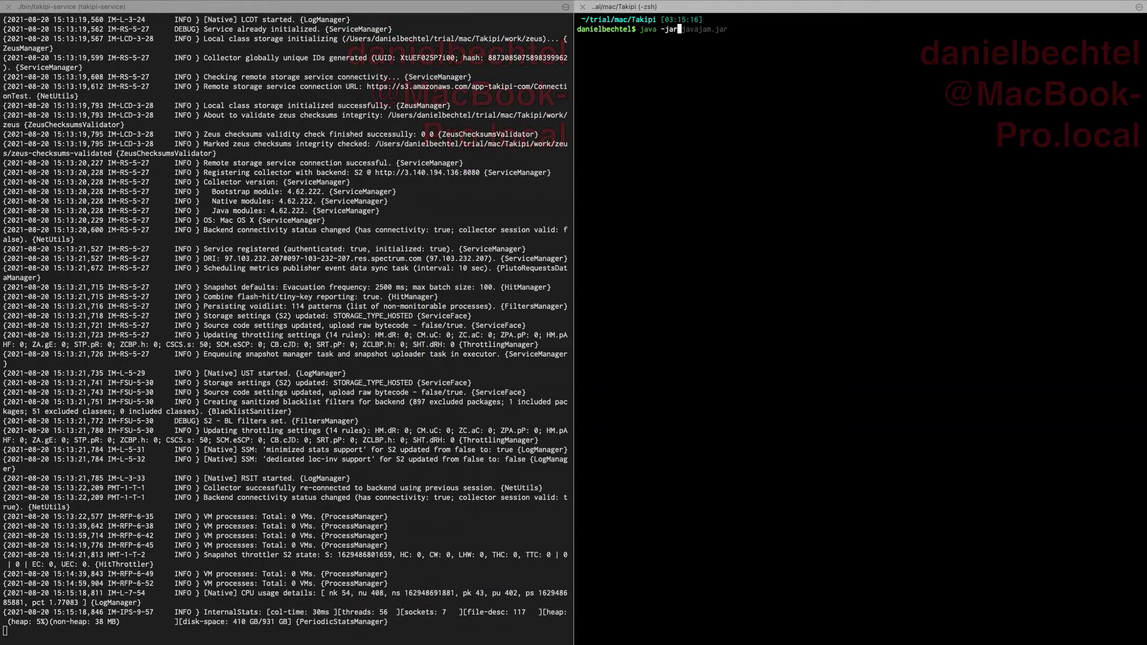
{"action": "key", "text": "Right"}
{"action": "key", "text": "Left"}
{"action": "key", "text": "Left"}
{"action": "key", "text": "Left"}
{"action": "key", "text": "Left"}
{"action": "key", "text": "Left"}
{"action": "key", "text": "Left"}
{"action": "key", "text": "Left"}
{"action": "key", "text": "Left"}
{"action": "key", "text": "Left"}
{"action": "key", "text": "Left"}
{"action": "key", "text": "Left"}
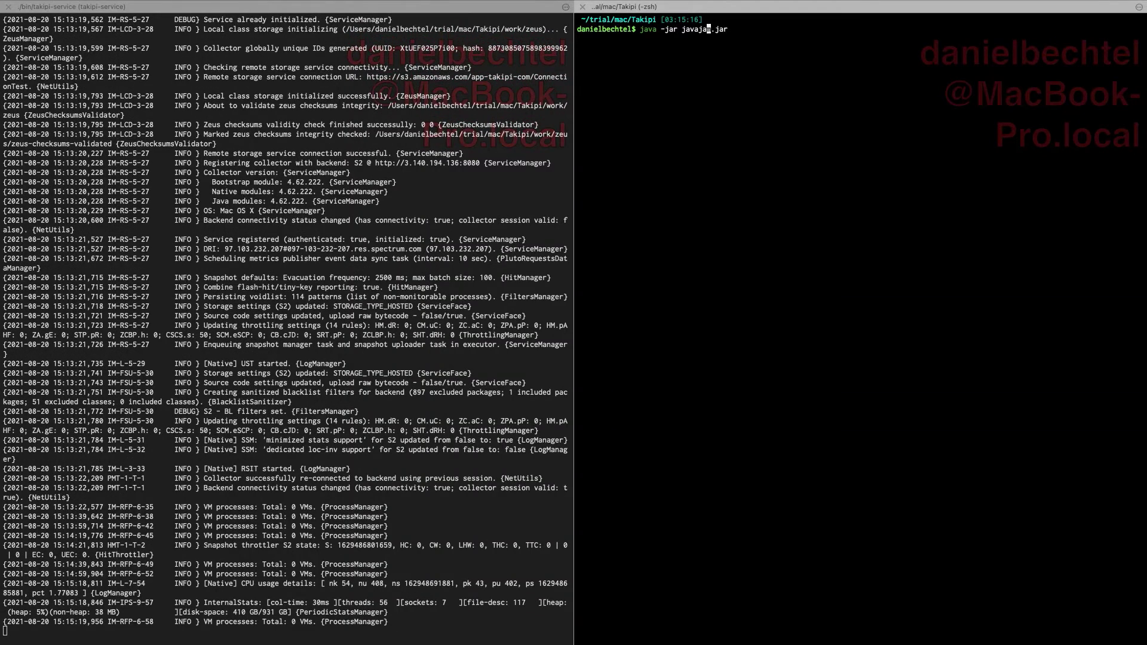
{"action": "key", "text": "Left"}
{"action": "key", "text": "Left"}
{"action": "key", "text": "Left"}
{"action": "key", "text": "Left"}
{"action": "key", "text": "Left"}
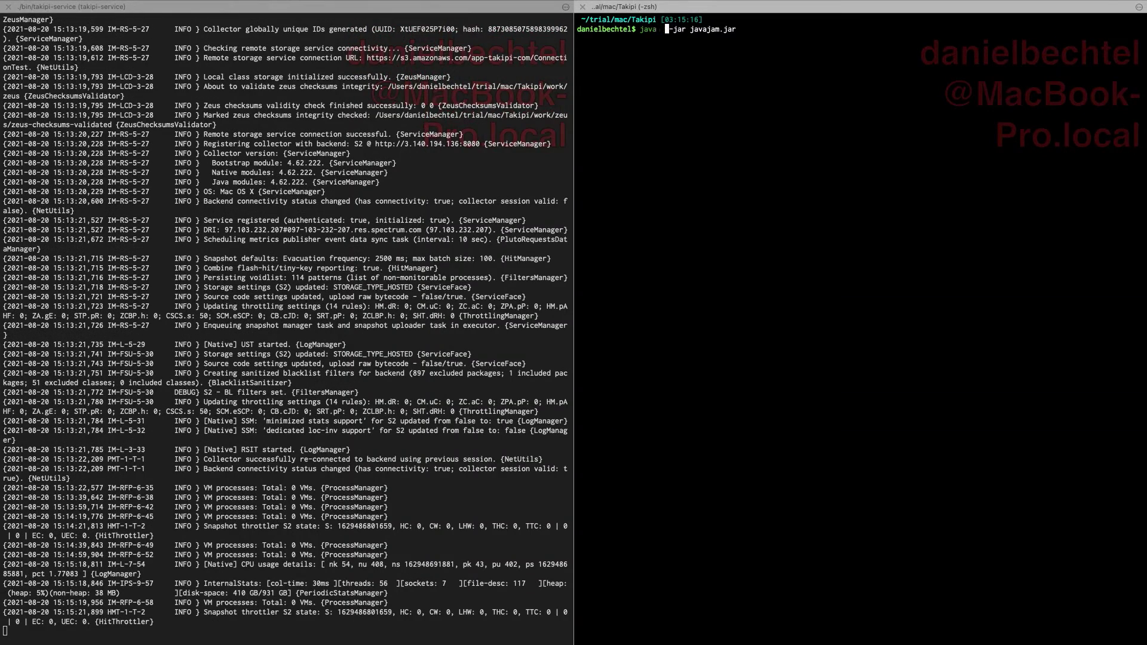
{"action": "key", "text": "Left"}
{"action": "key", "text": "Left"}
Insert the copied JVM arguments before -jar, run the command from ~/trial/mac, and advance the browser's OverOps wizard to Finish.
{"action": "key", "text": "super+v"}
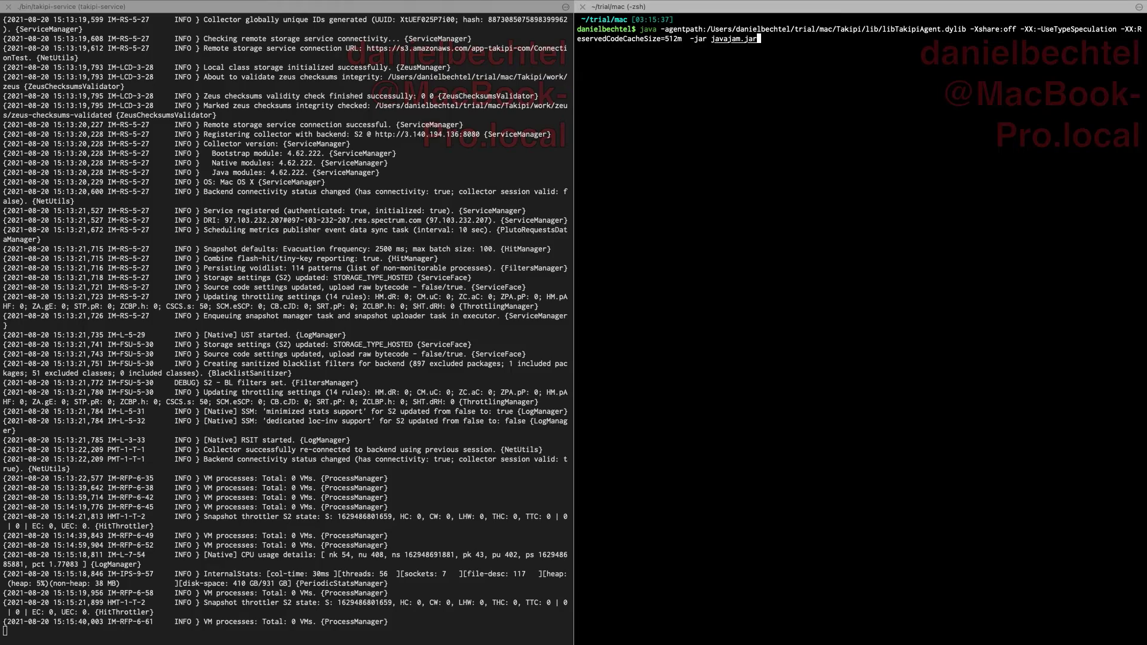
{"action": "key", "text": "Return"}
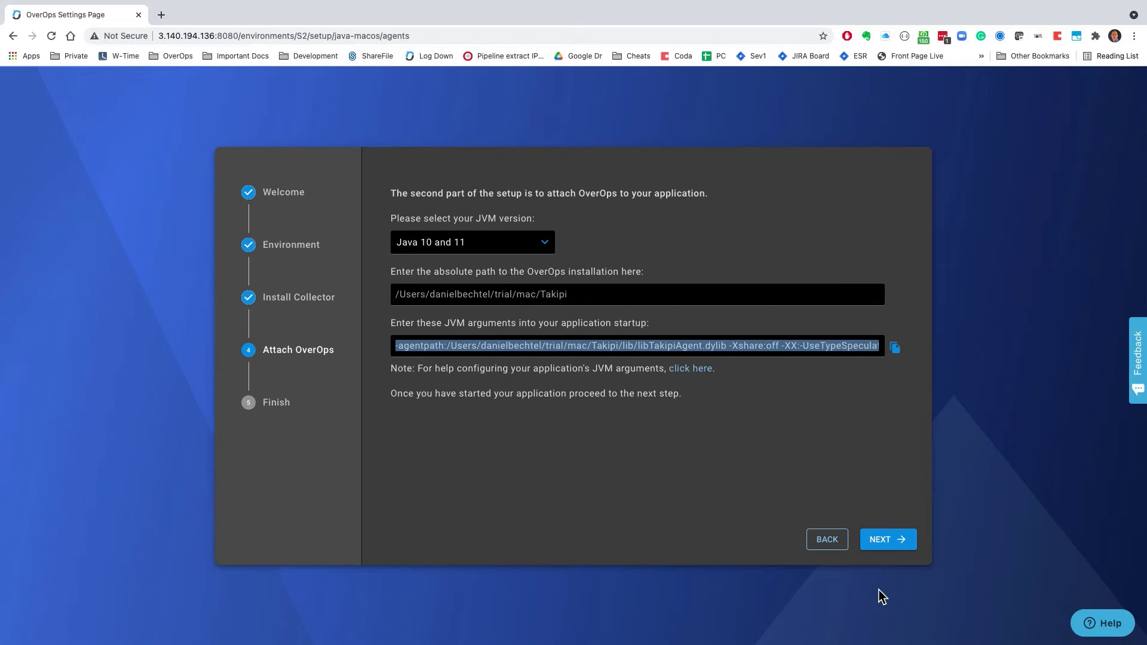
{"action": "left_click", "coordinate": [888, 540]}
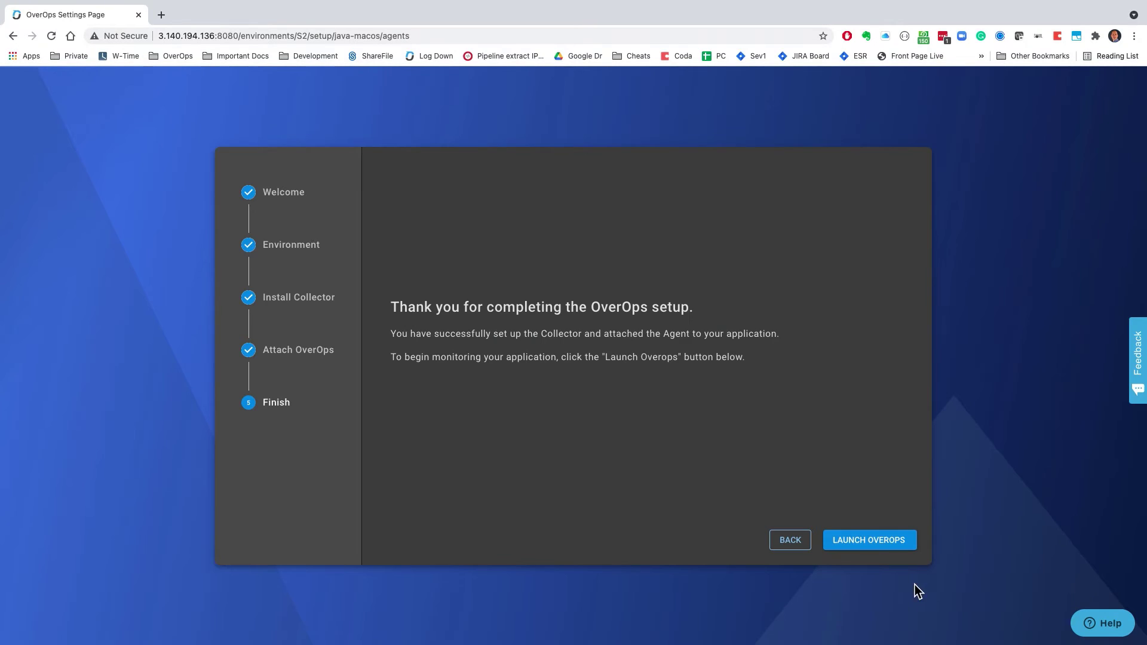